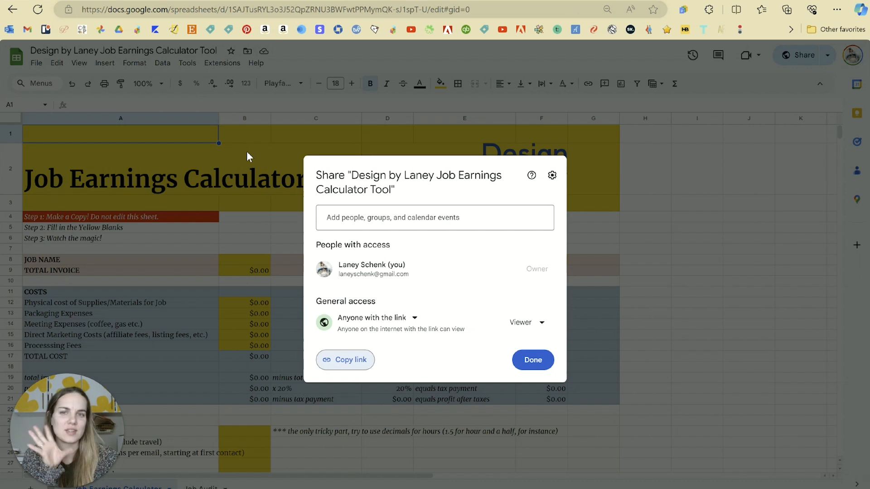
Copy the sharing link of the Job Earnings Calculator spreadsheet and go to the lead forms list in HoneyBook
left_click(334, 362)
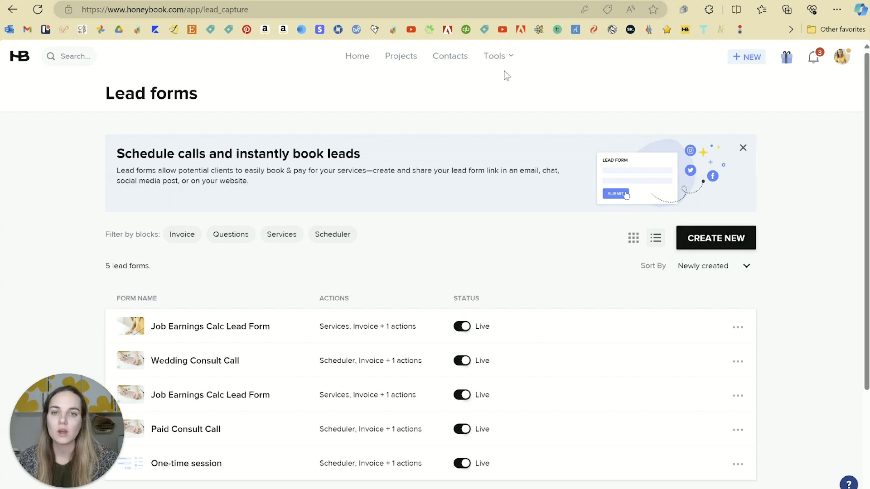
mouse_move(501, 64)
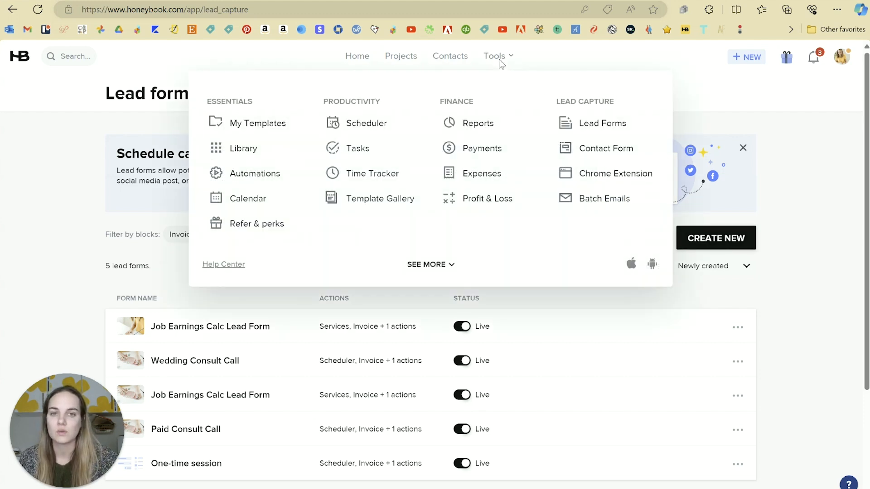
left_click(609, 131)
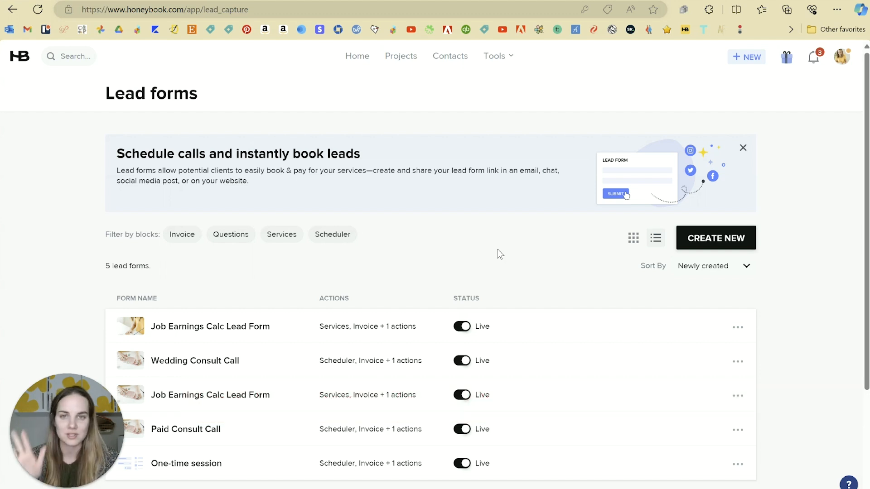
Create a new lead form from the Digital product template and start editing it
left_click(700, 238)
scroll(715, 243, "down", 2)
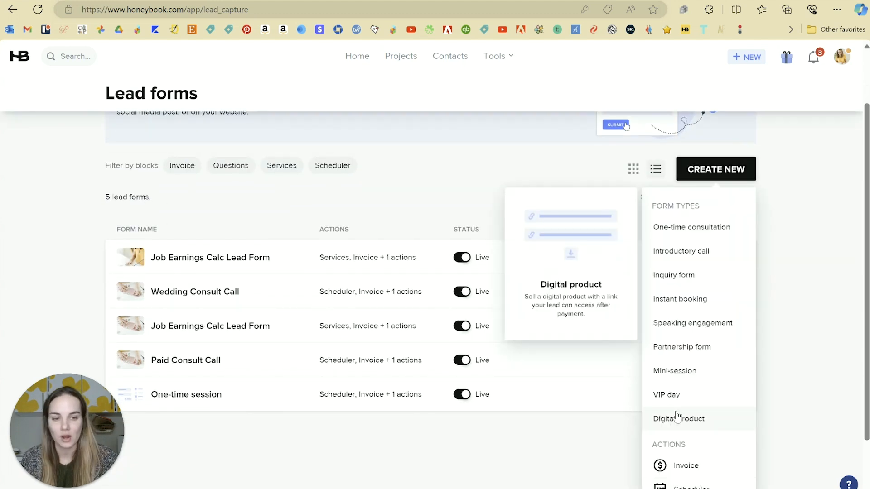
left_click(676, 421)
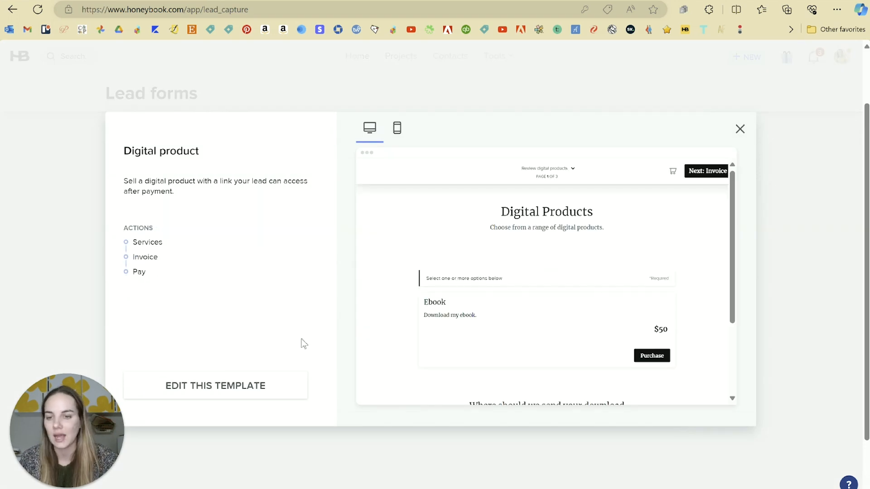
left_click(244, 392)
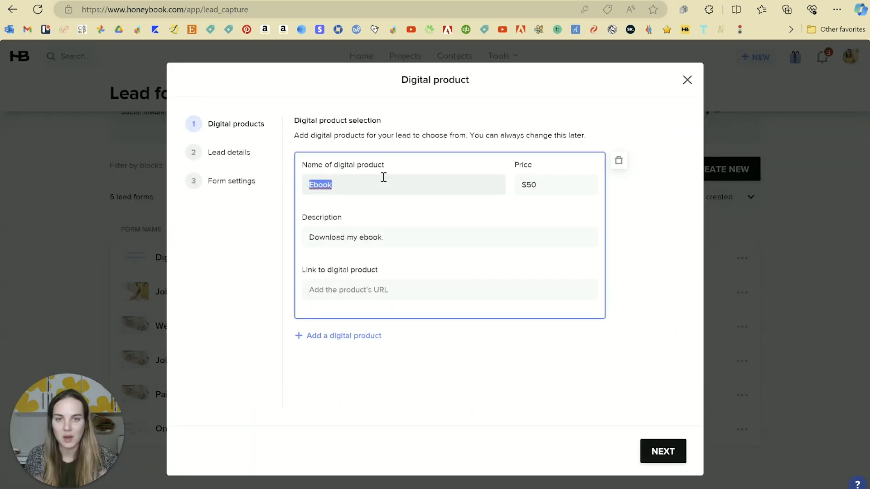
Name the digital product "Job Earnings Calculator" and set its price to $12
type("Job Earni")
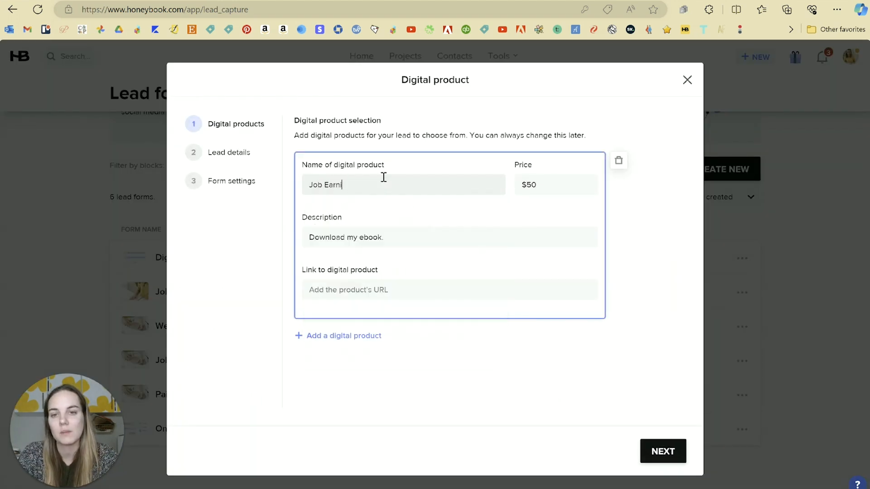
type("ngs Calculator")
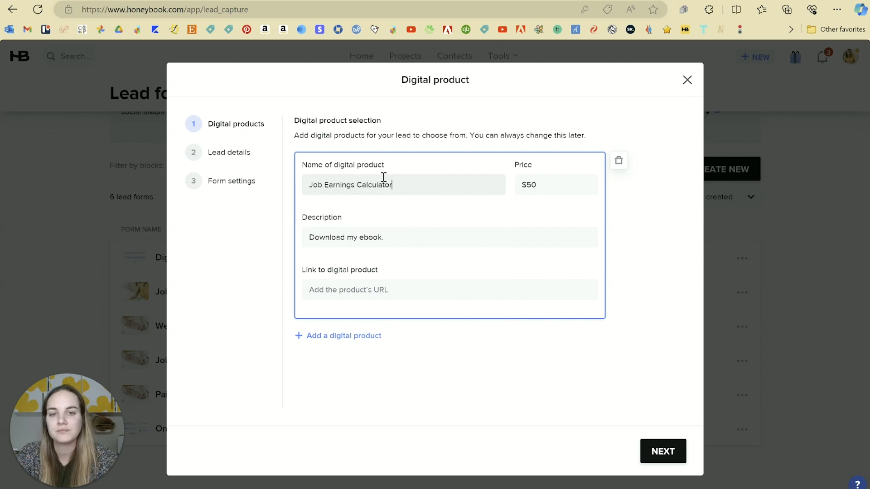
double_click(561, 186)
type("12")
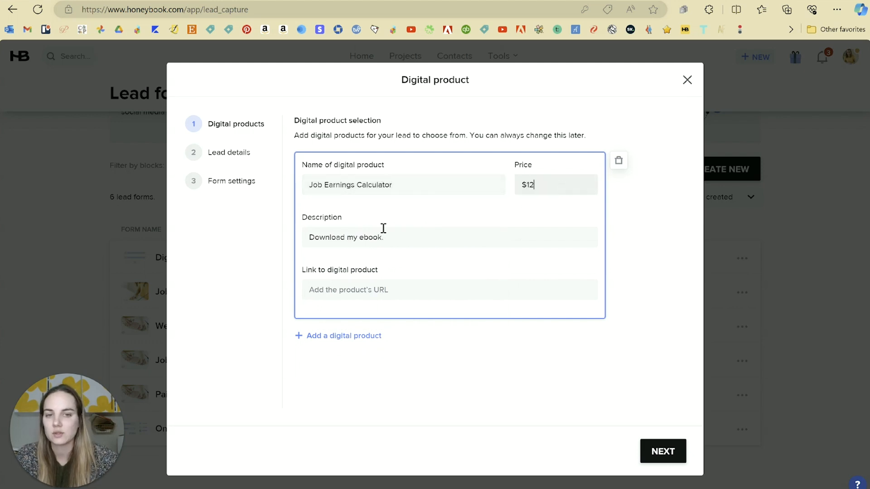
Replace the product description with "Download the calculator!"
triple_click(367, 243)
type("Downloa")
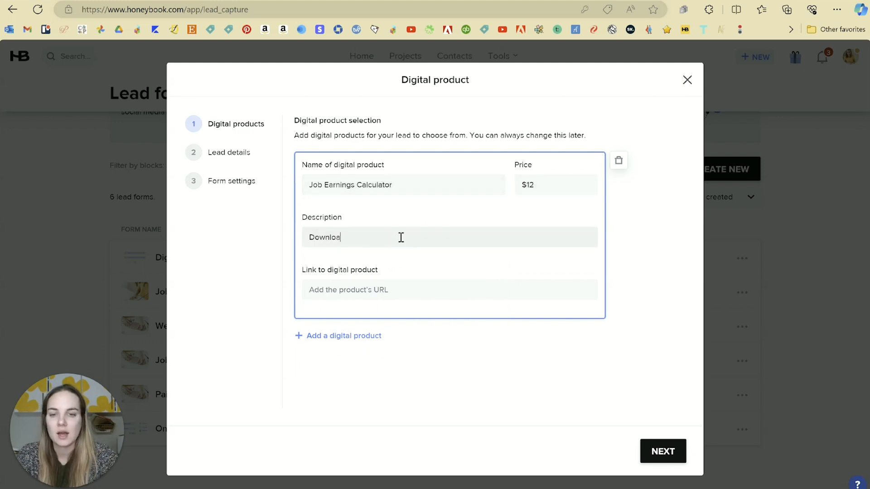
type("d the calcultor")
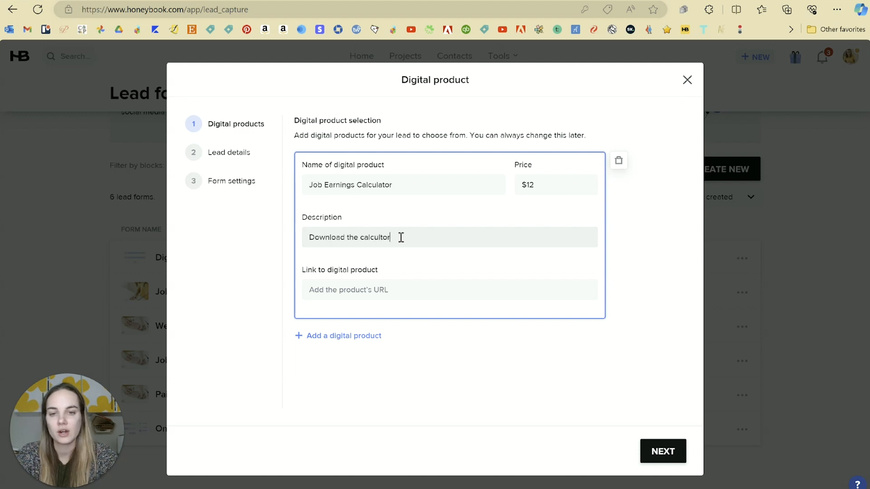
key("BackSpace")
key("BackSpace")
key("BackSpace")
key("BackSpace")
type("ator!")
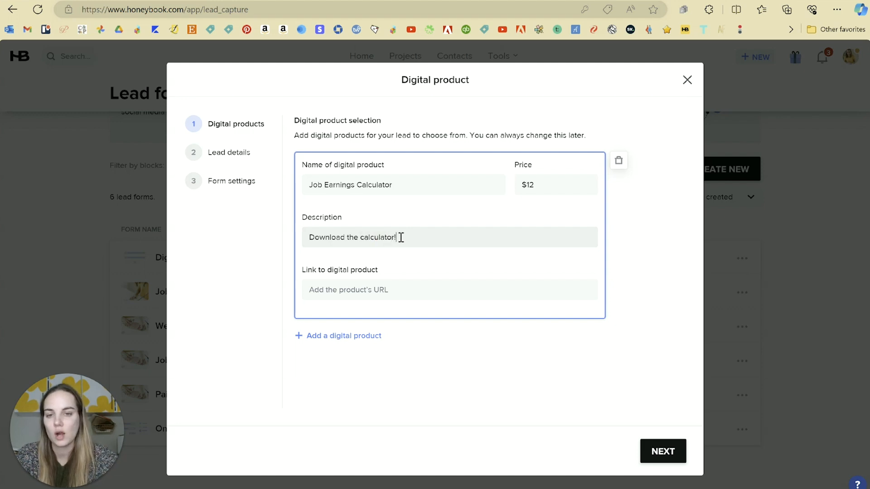
Paste the copied spreadsheet link as the link to the digital product and continue to the lead details
left_click(404, 283)
key("ctrl+v")
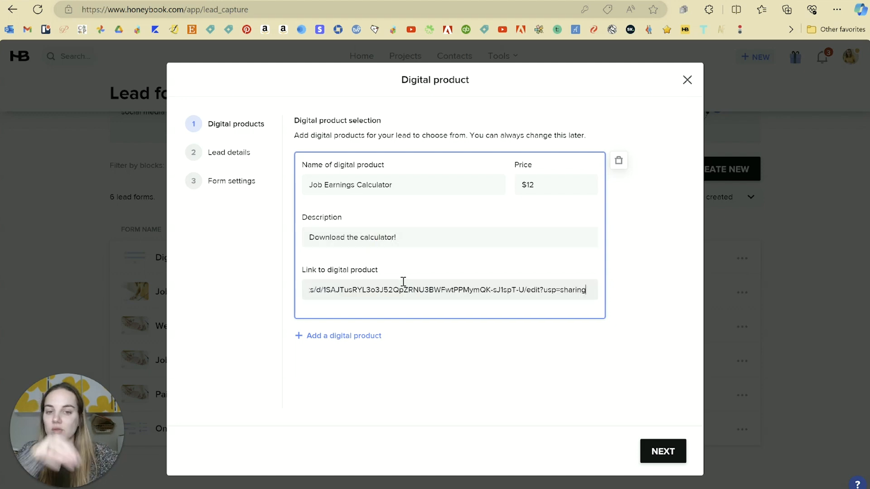
left_click(645, 307)
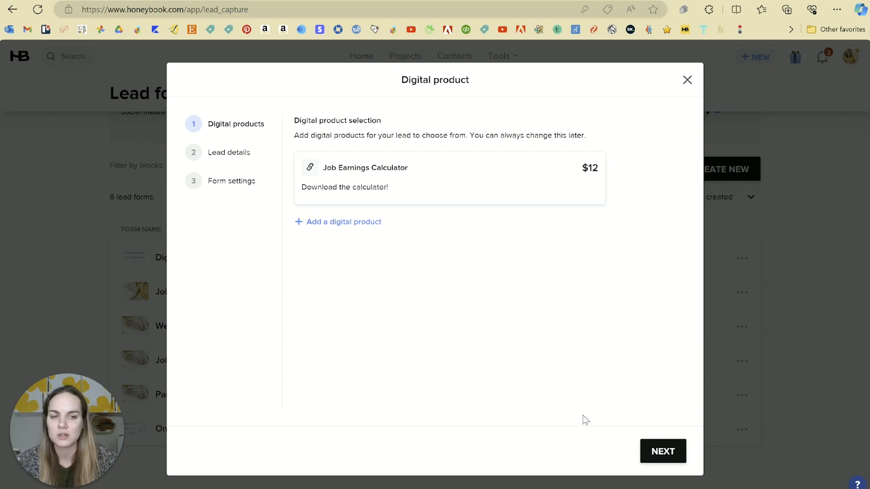
left_click(664, 450)
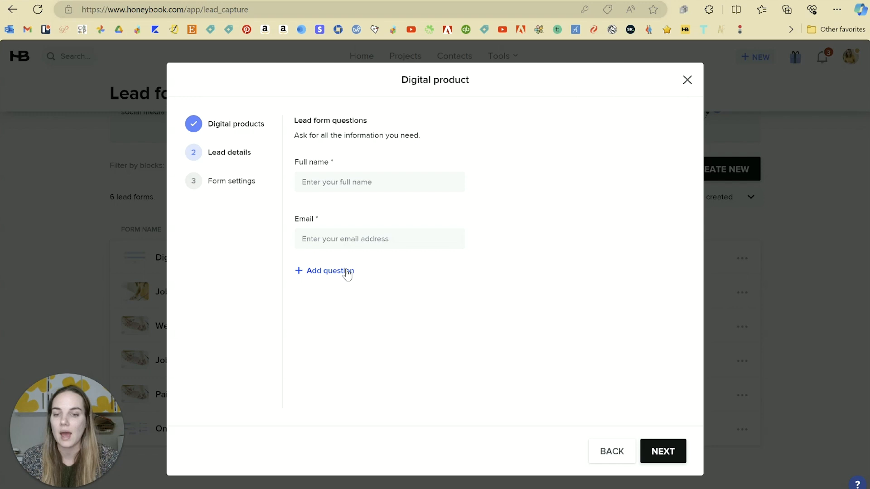
Keep the default full name and email questions and title the form "Job Earnings Calc Lead Form"
left_click(670, 452)
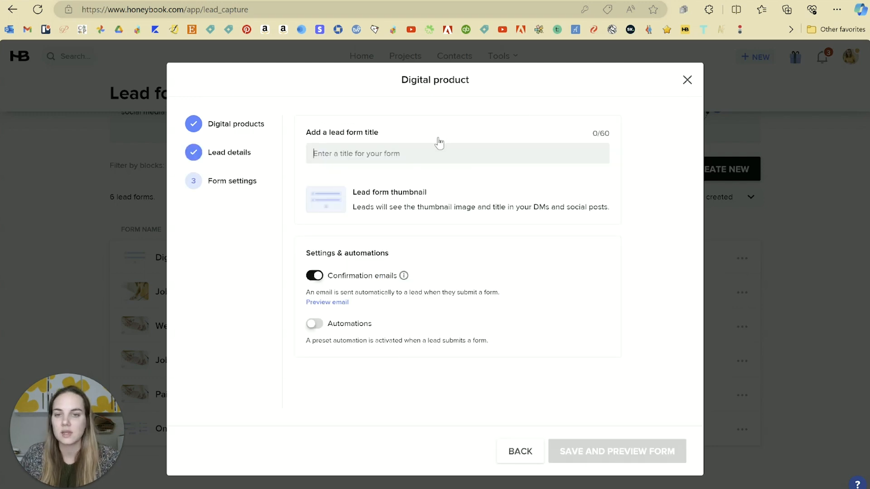
type("J")
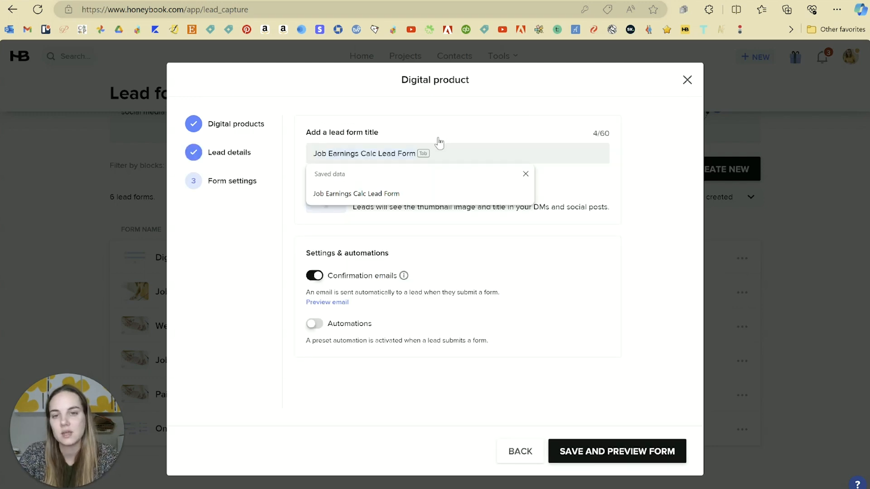
type("ob")
left_click(463, 190)
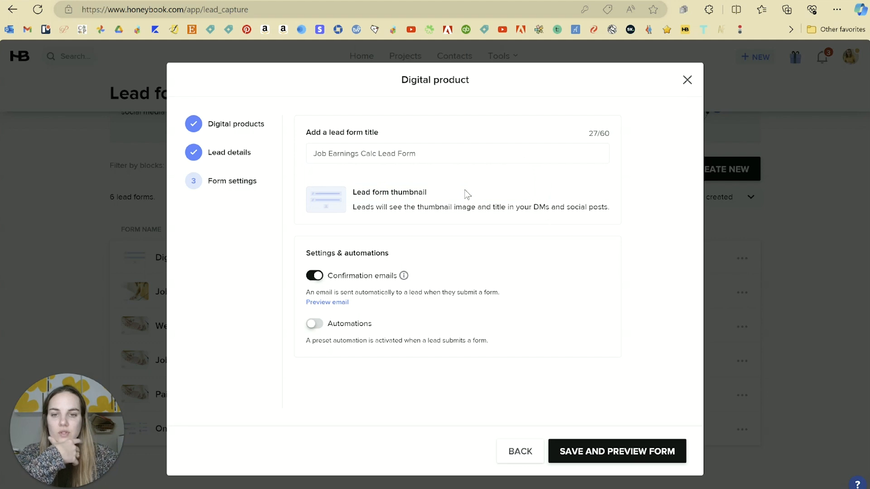
Replace the lead form thumbnail with the library photo of hands over a stamped pink envelope and save it
left_click(339, 203)
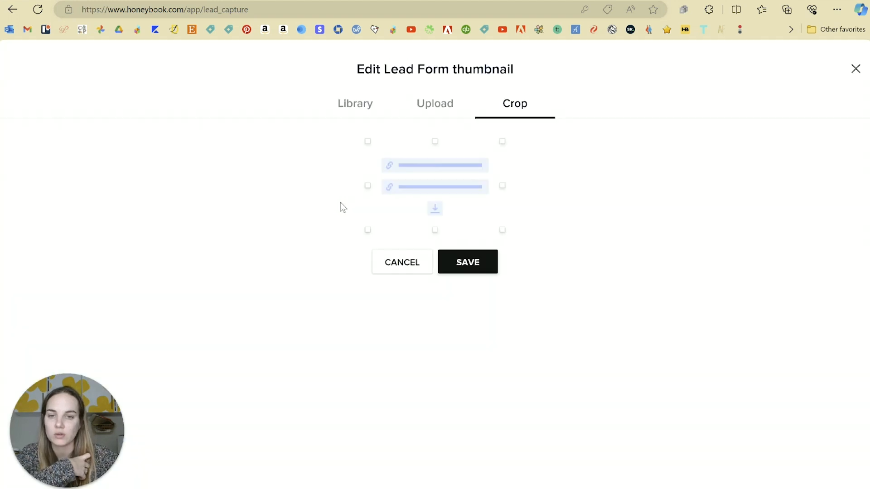
left_click(435, 103)
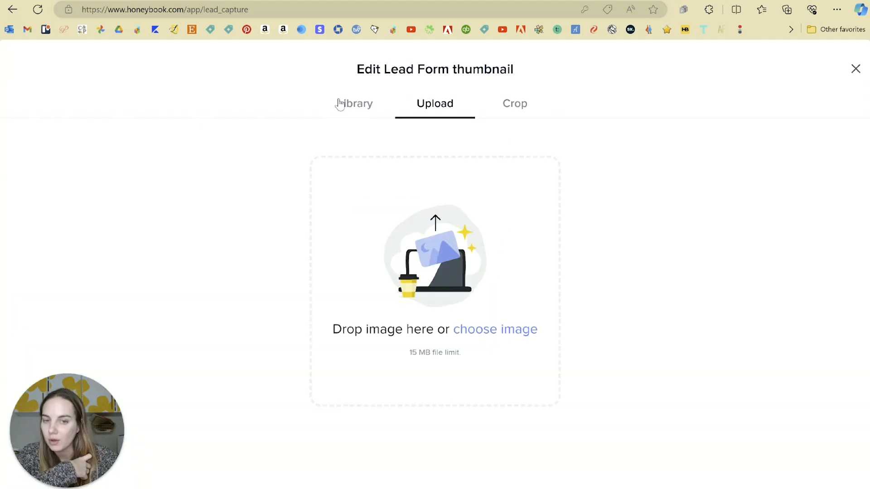
left_click(341, 103)
left_click(574, 263)
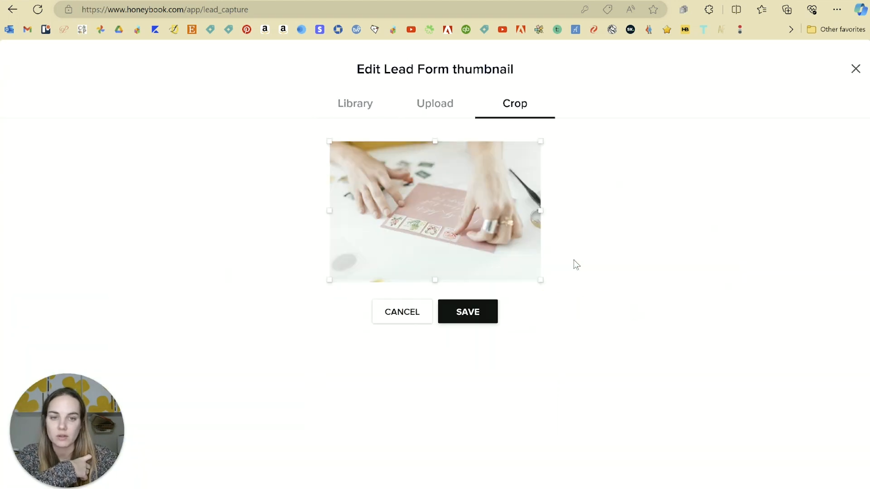
left_click(488, 312)
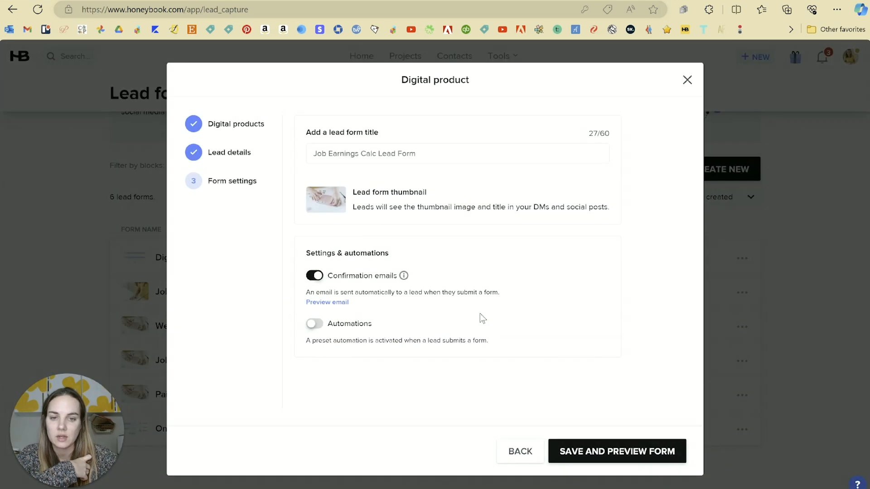
Preview the form's confirmation email and check the selectable automations, leaving automations off
left_click(335, 302)
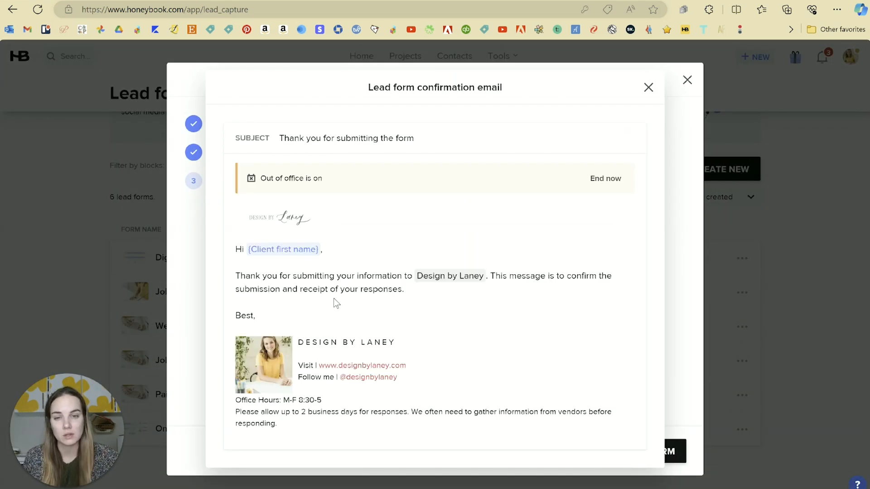
left_click(648, 89)
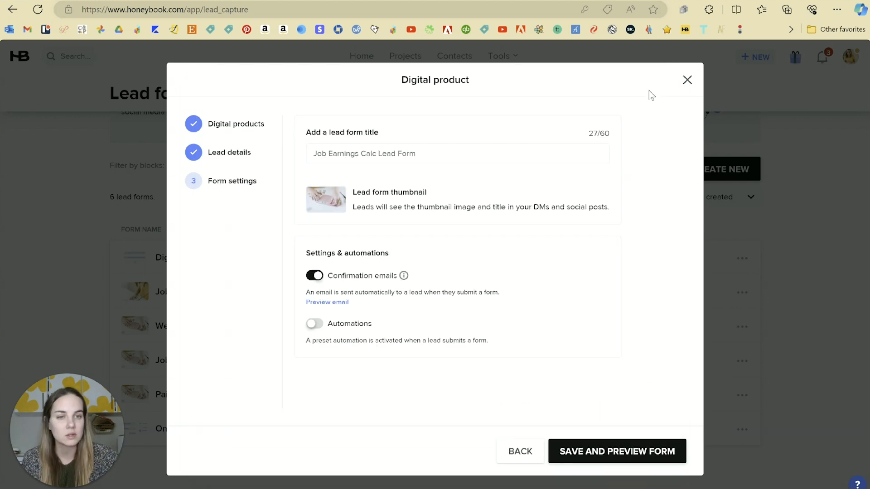
left_click(314, 324)
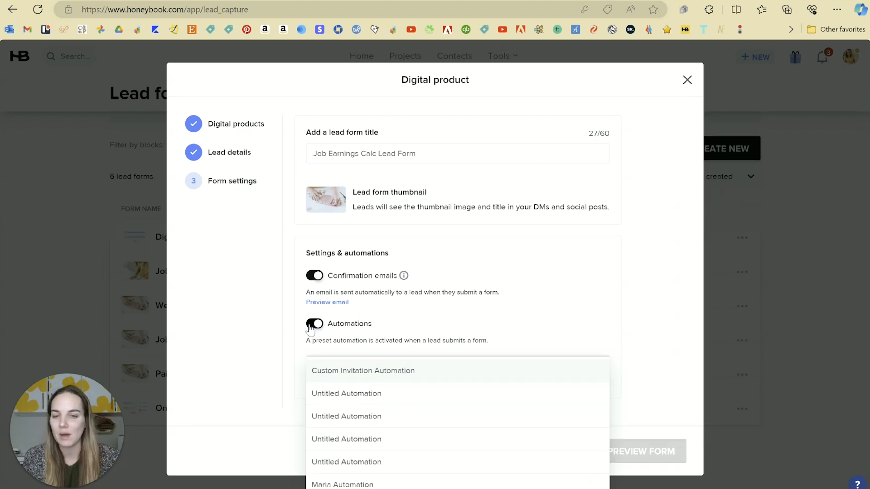
left_click(311, 324)
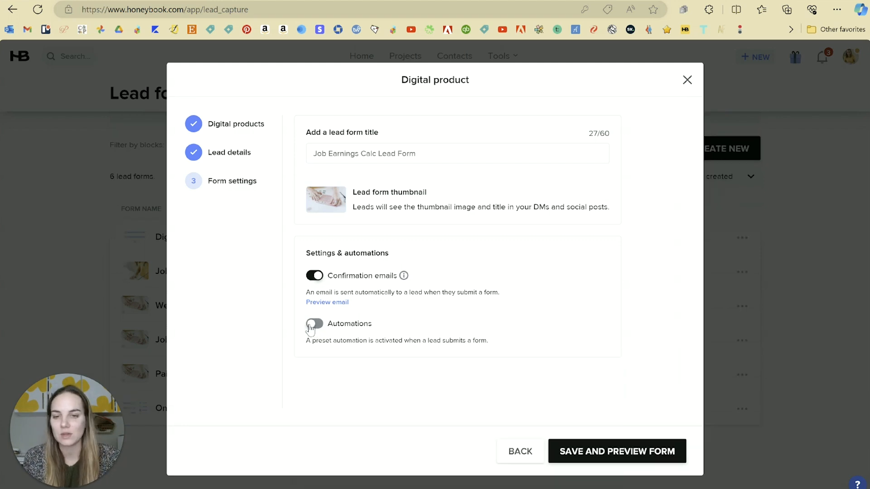
Save the lead form and select the Job Earnings Calculator for purchase in its client preview
left_click(595, 455)
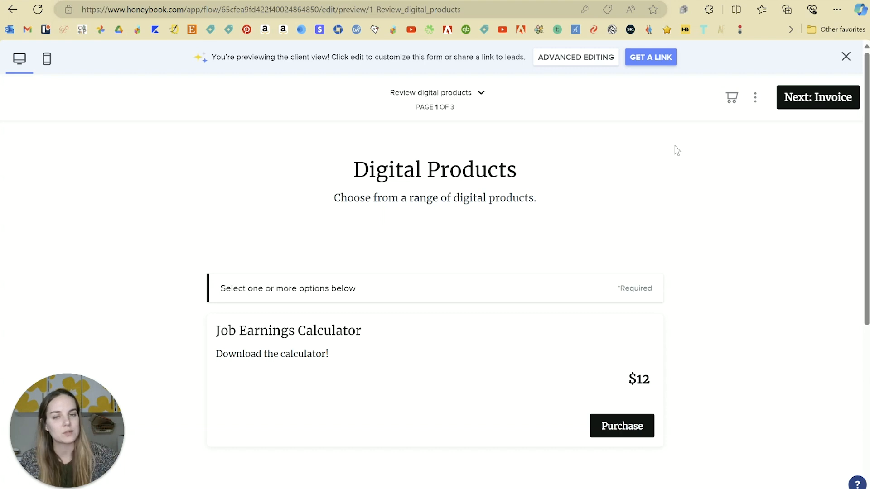
scroll(571, 208, "down", 3)
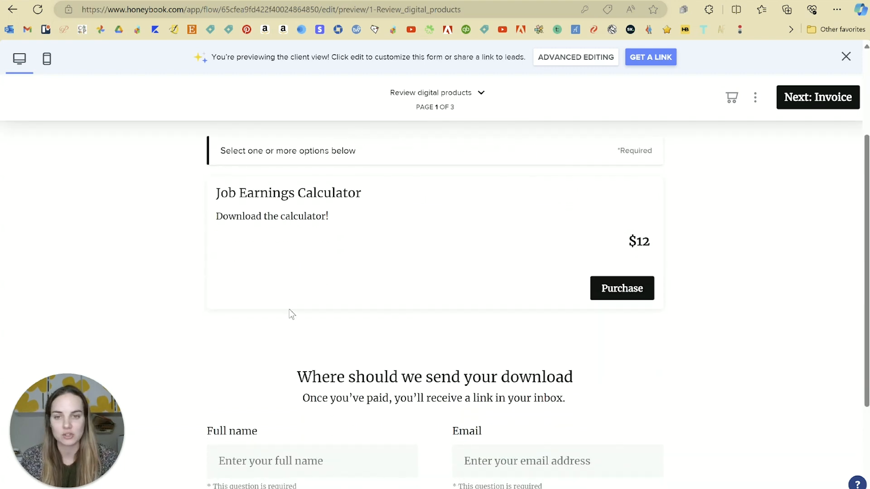
left_click(623, 297)
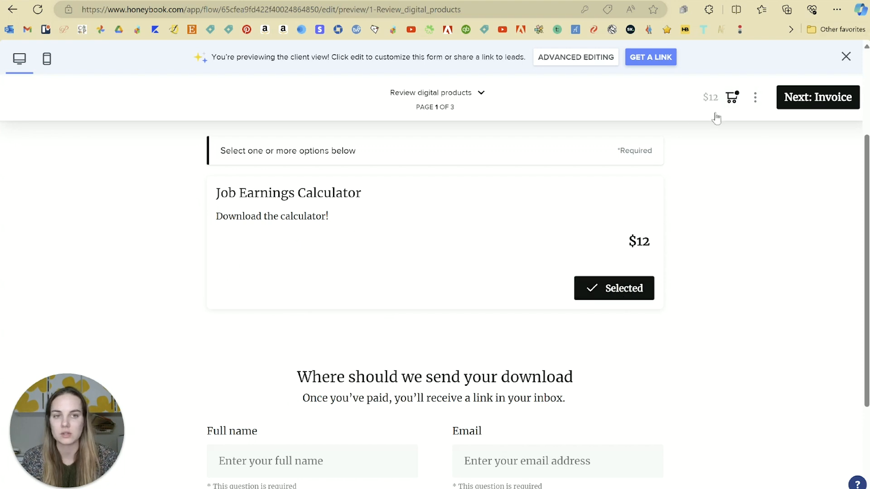
Review the client preview's contact fields, invoice with payment schedule, and payment page without filling anything in
scroll(657, 277, "down", 3)
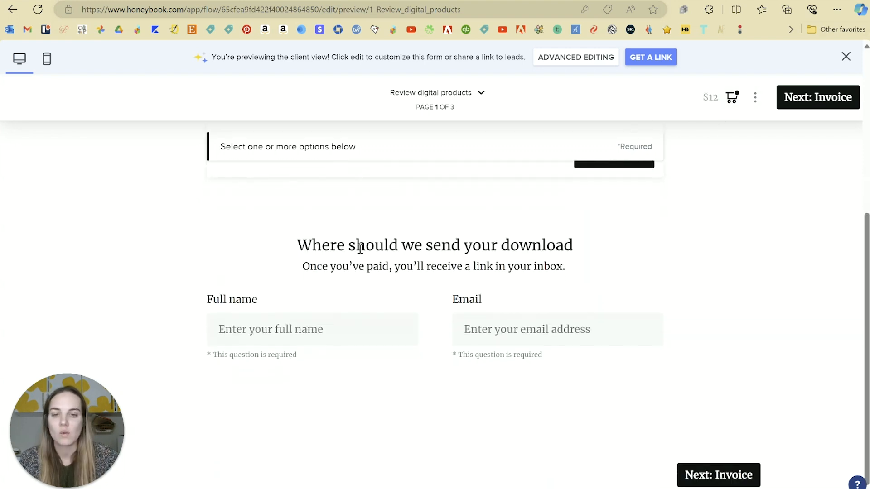
left_click(461, 331)
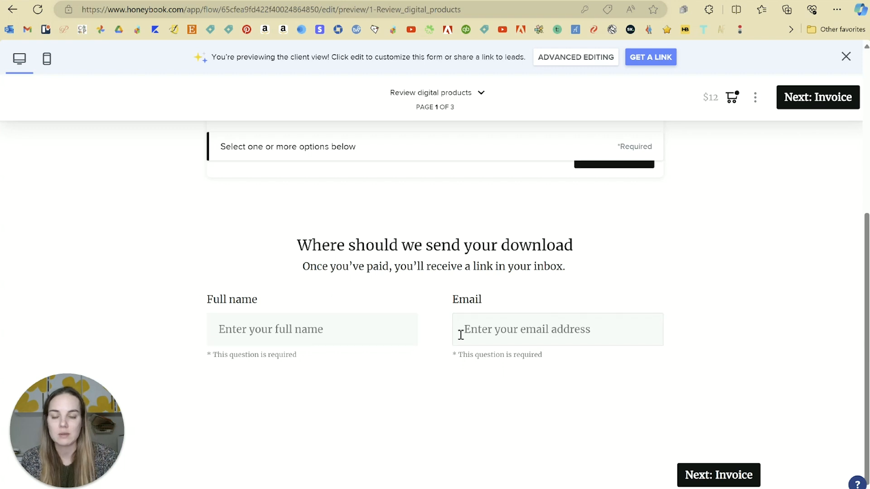
left_click(721, 480)
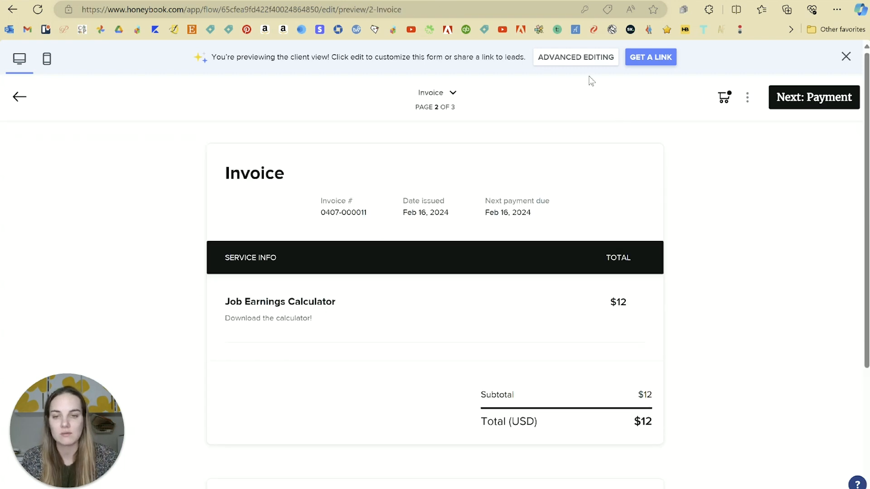
scroll(416, 244, "down", 2)
scroll(553, 302, "down", 3)
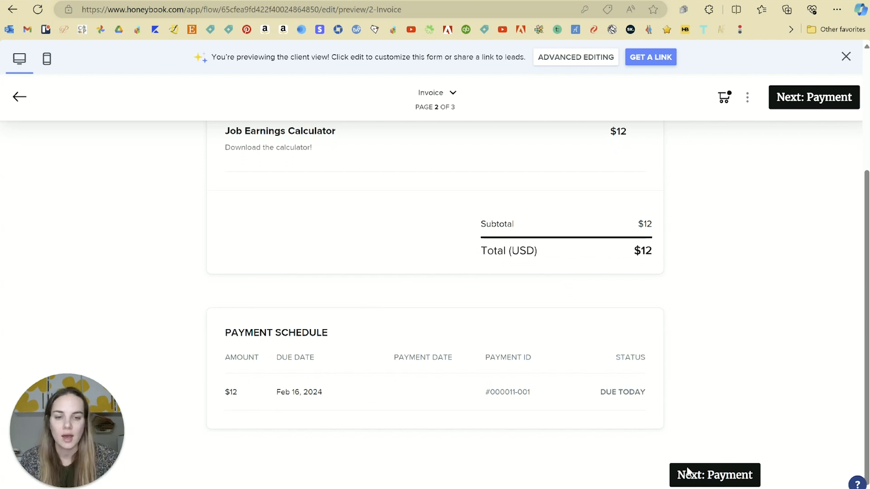
left_click(709, 478)
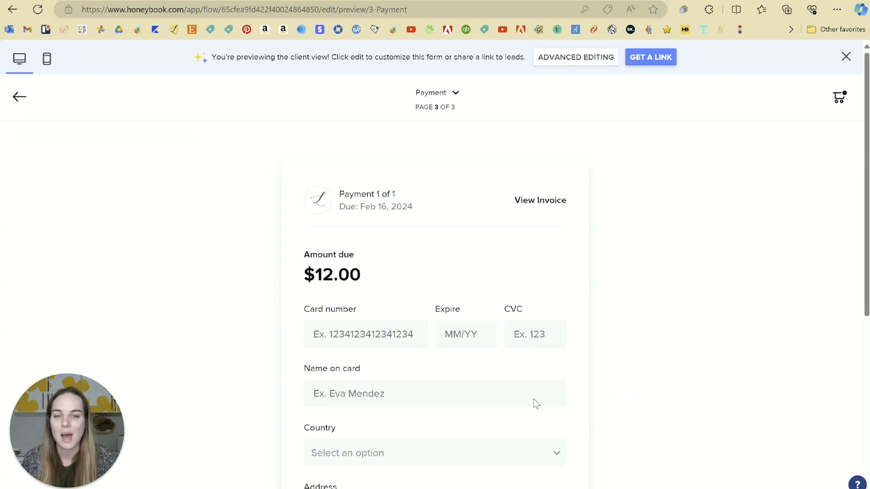
scroll(572, 291, "down", 6)
scroll(573, 287, "up", 6)
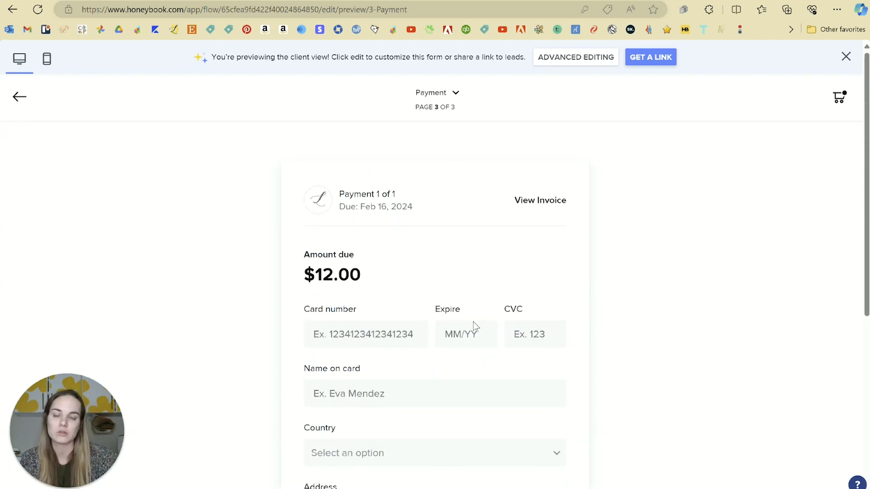
Exit the client preview and review the form types and actions available for creating a new lead form
left_click(845, 58)
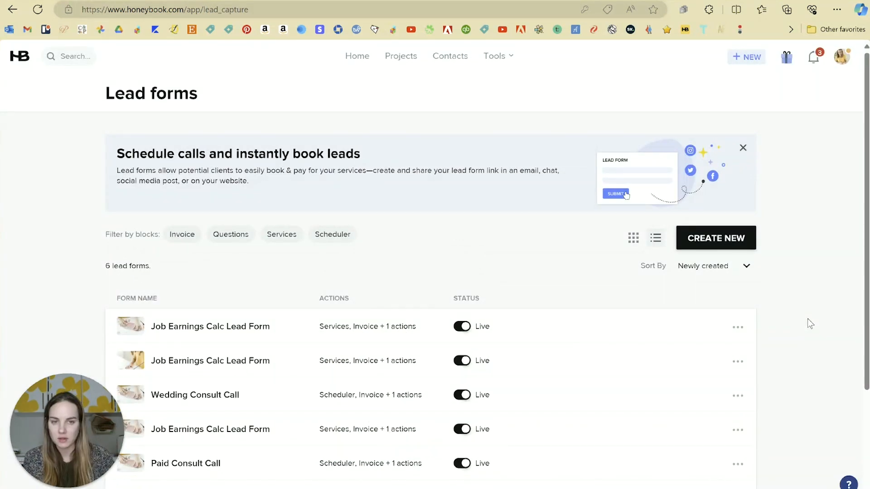
scroll(700, 181, "down", 3)
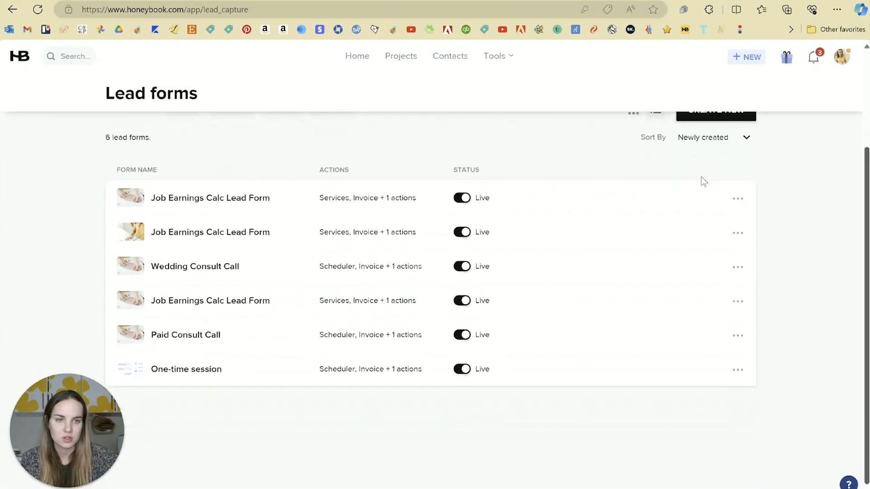
left_click(718, 122)
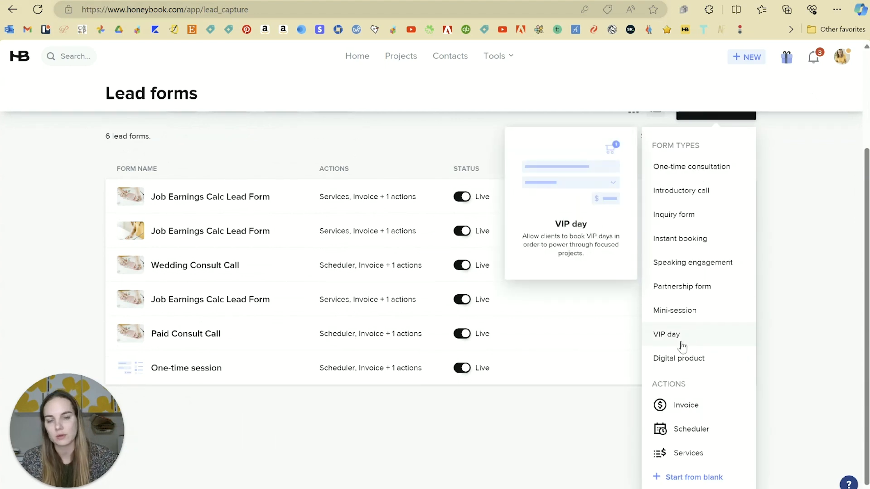
left_click(764, 294)
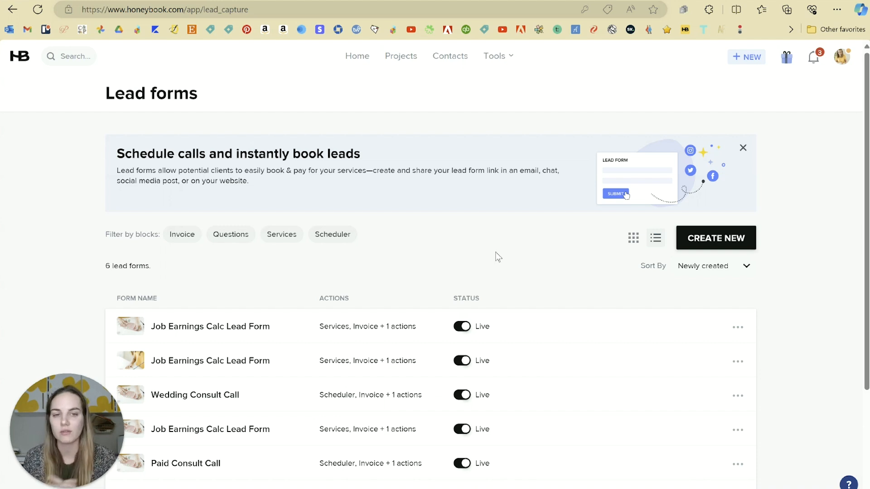
Preview the Mini-session lead form template, review its scheduler page, and close it without editing the template
left_click(713, 237)
scroll(701, 281, "down", 3)
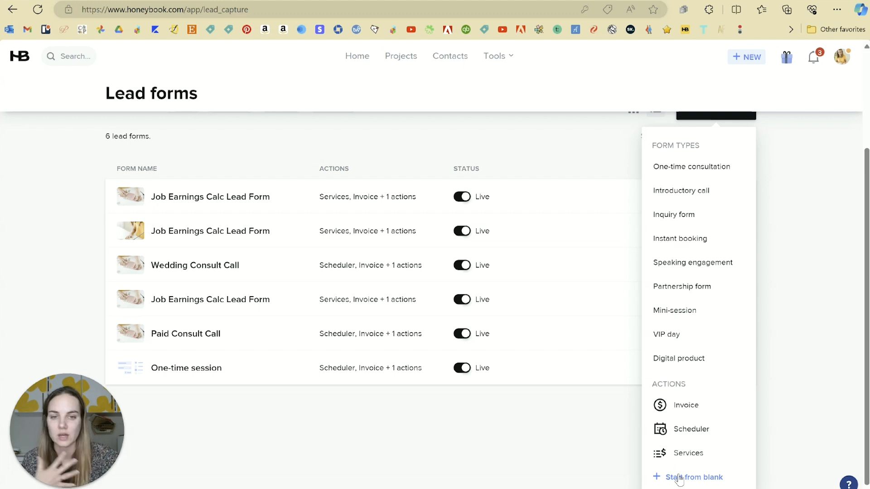
left_click(689, 312)
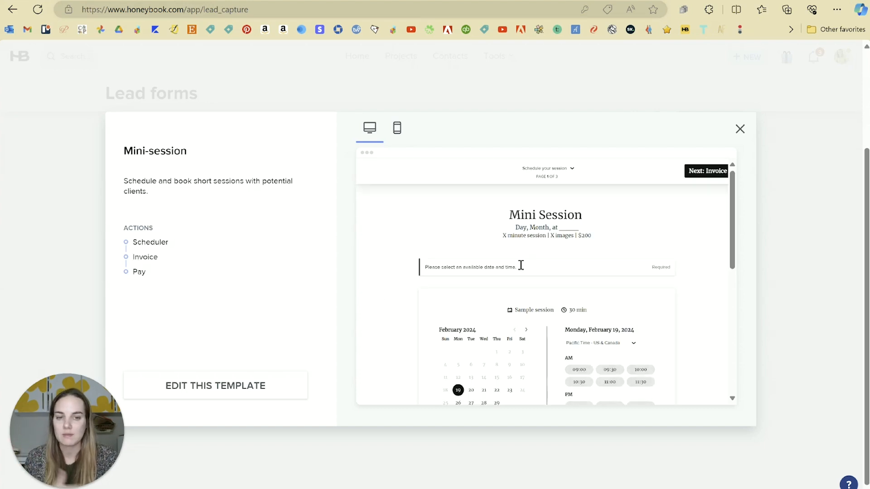
left_click_drag(730, 229, 730, 282)
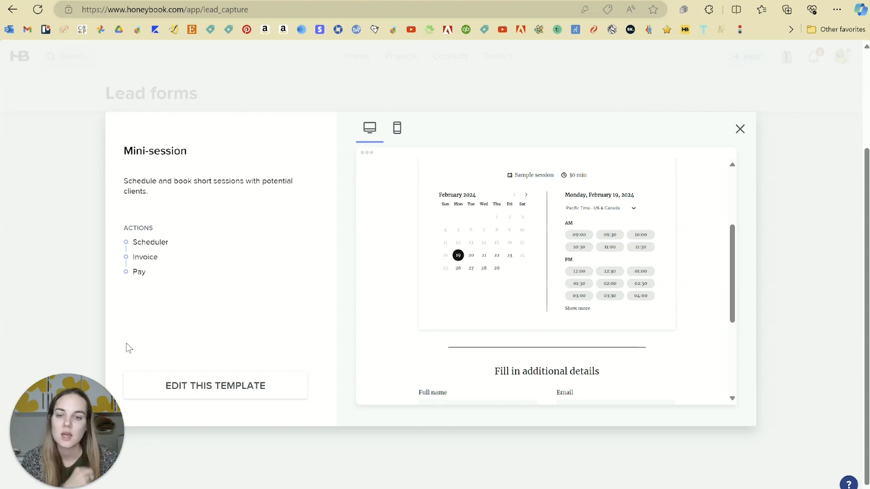
left_click(739, 130)
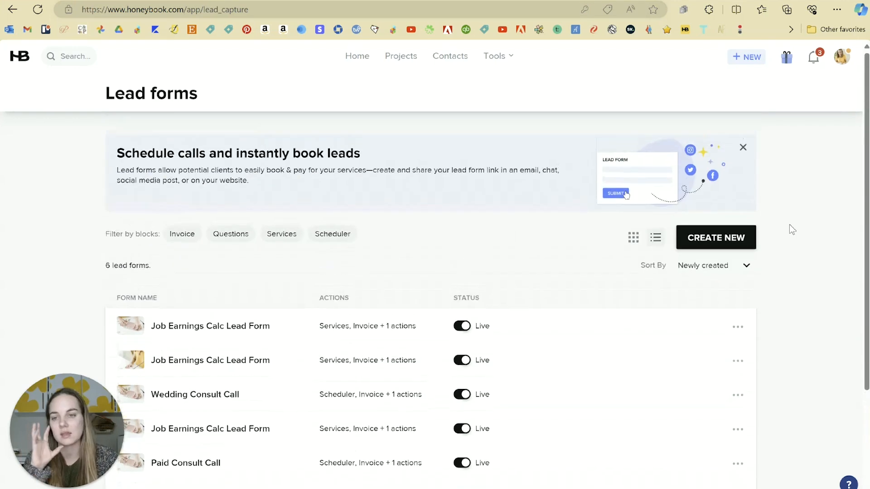
scroll(790, 225, "down", 2)
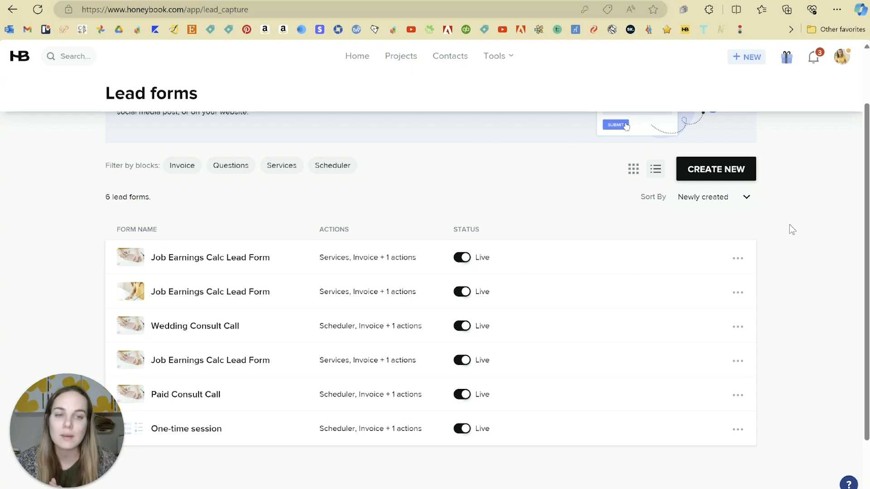
scroll(789, 225, "up", 2)
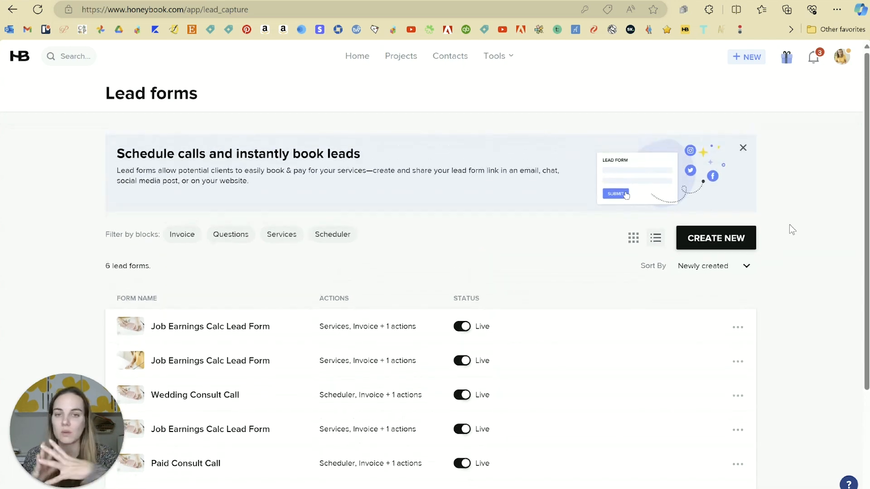